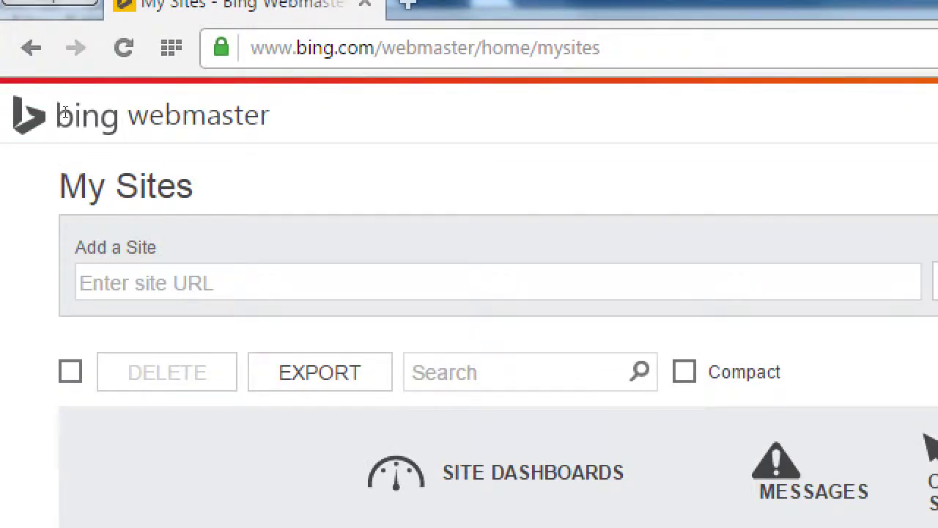
{"action": "left_click_drag", "start_coordinate": [32, 106], "coordinate": [84, 110]}
{"action": "left_click", "coordinate": [111, 111]}
{"action": "key", "text": "Tab"}
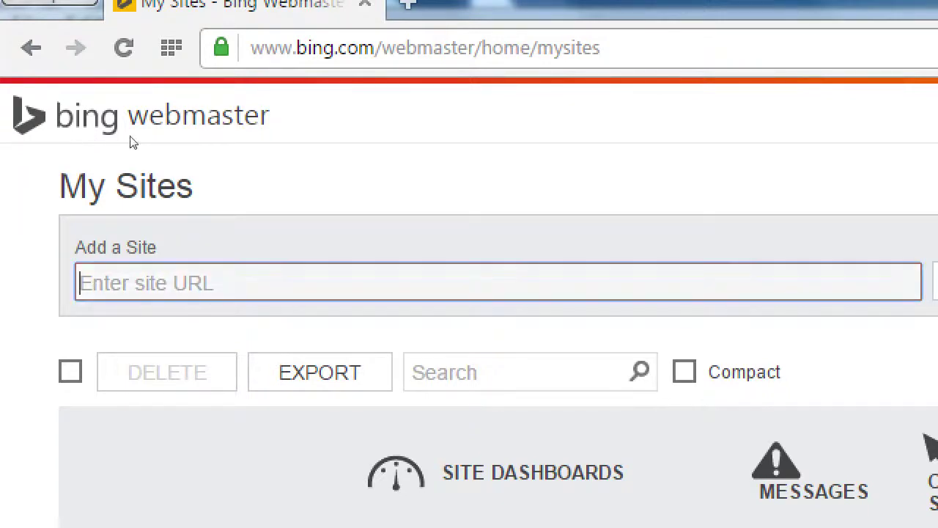
{"action": "type", "text": "http://"}
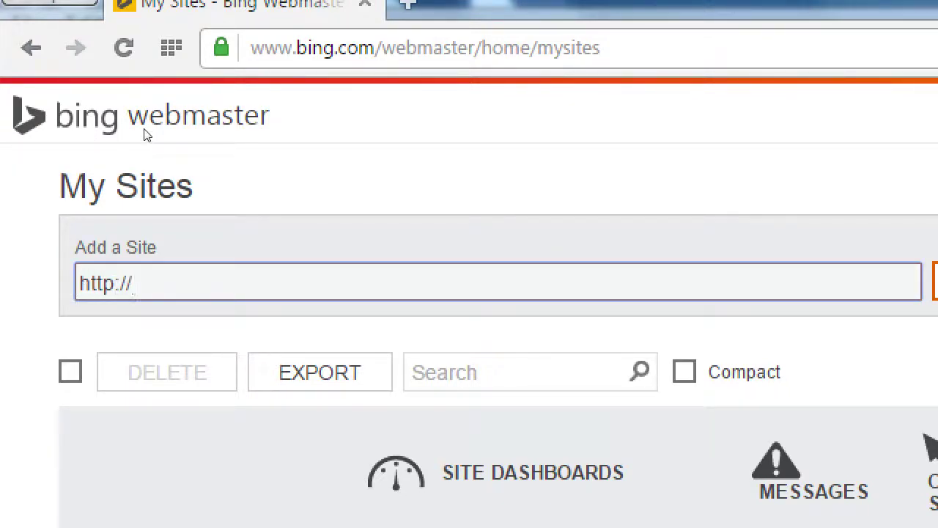
{"action": "type", "text": "victorvictorvictor.com"}
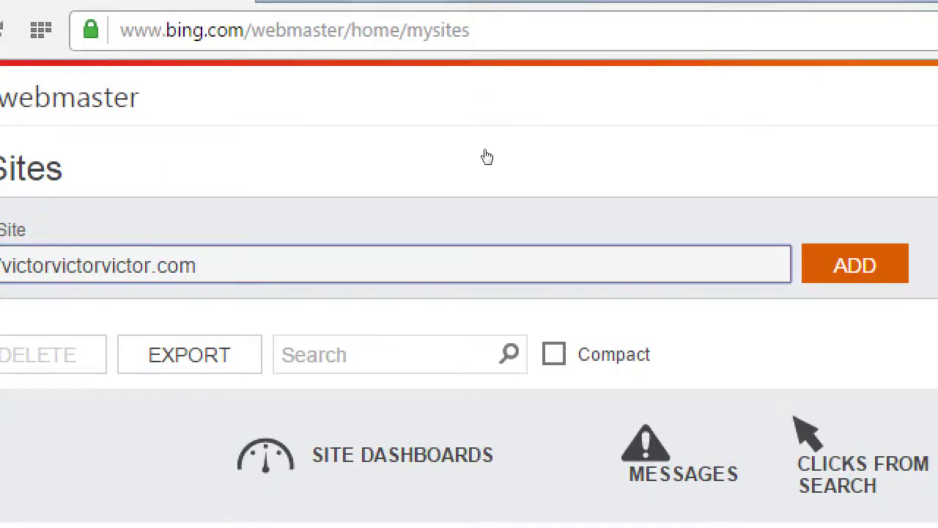
{"action": "key", "text": "Return"}
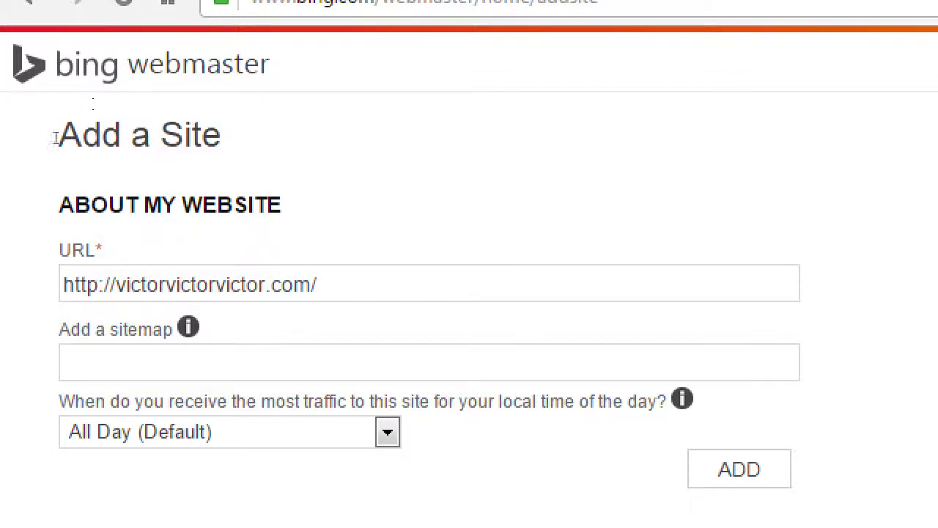
{"action": "left_click_drag", "start_coordinate": [56, 139], "coordinate": [157, 138]}
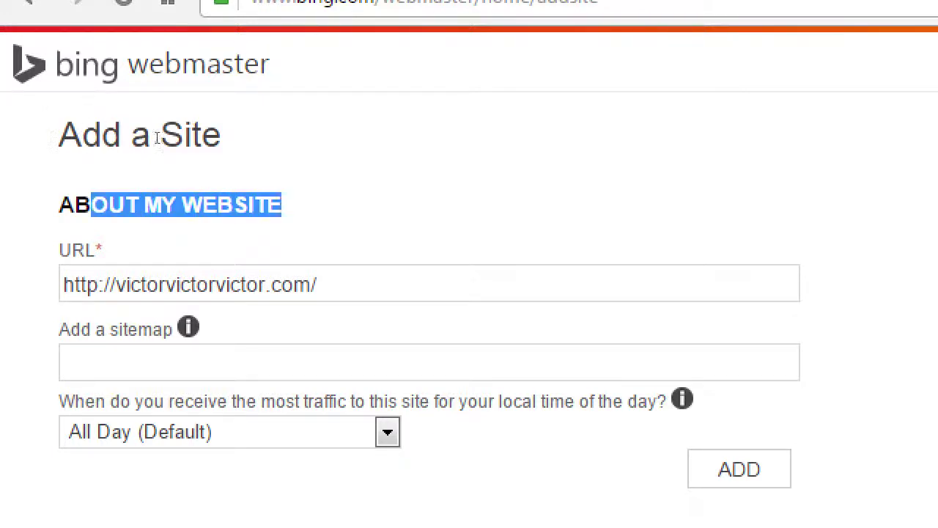
{"action": "left_click", "coordinate": [35, 166]}
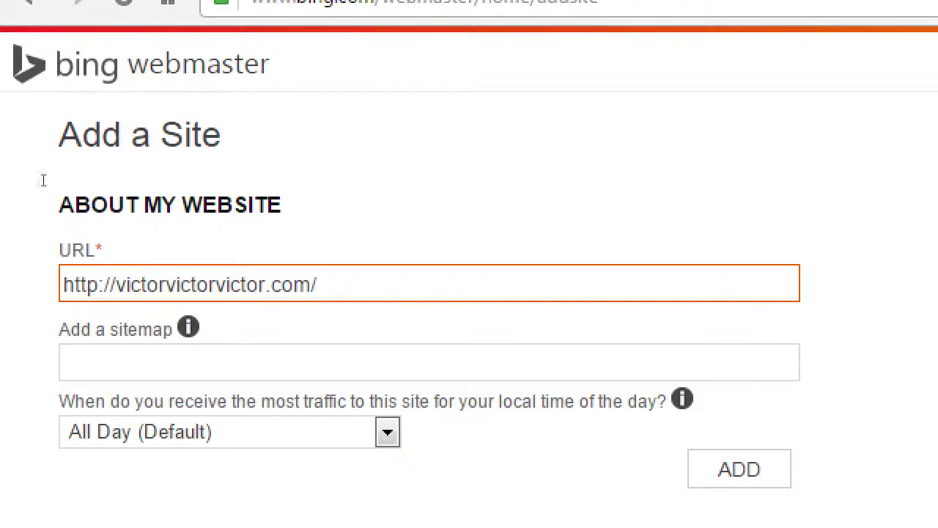
{"action": "left_click", "coordinate": [139, 177]}
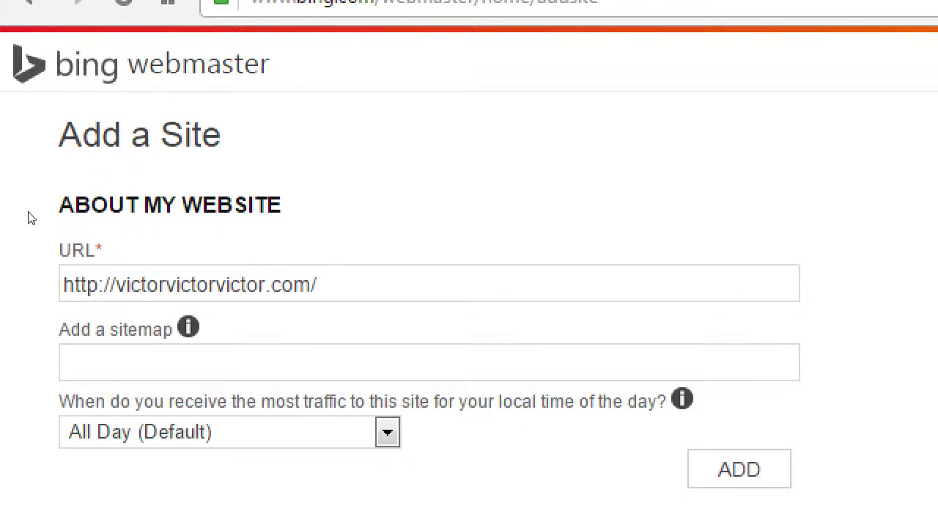
{"action": "key", "text": "Tab"}
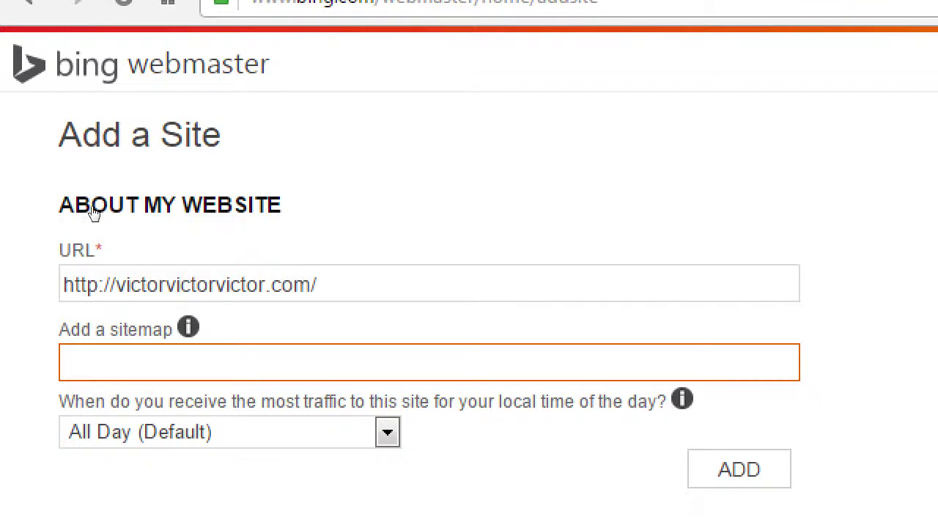
{"action": "key", "text": "Tab"}
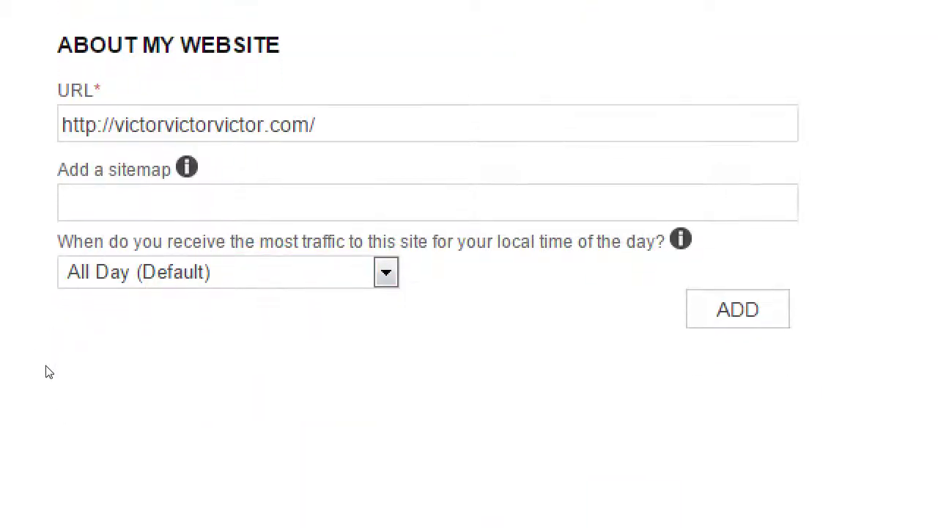
{"action": "left_click", "coordinate": [95, 380]}
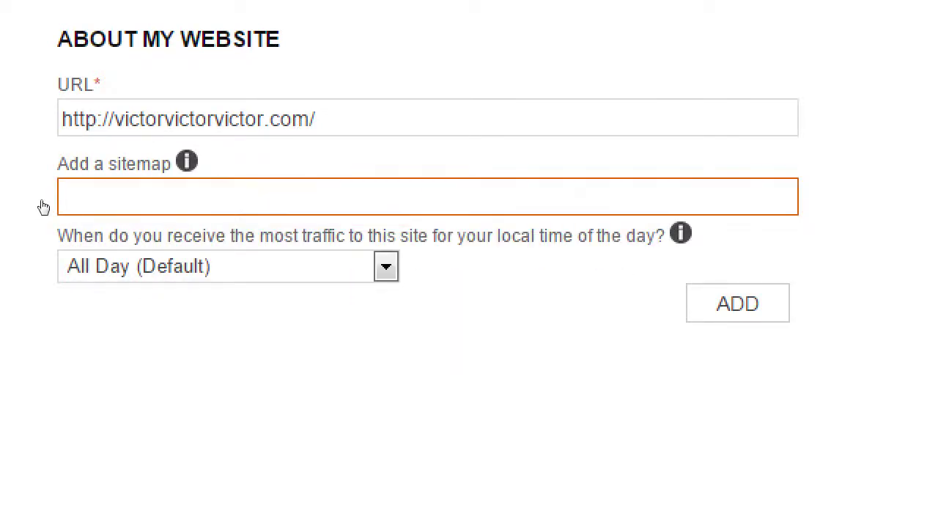
{"action": "mouse_move", "coordinate": [93, 205]}
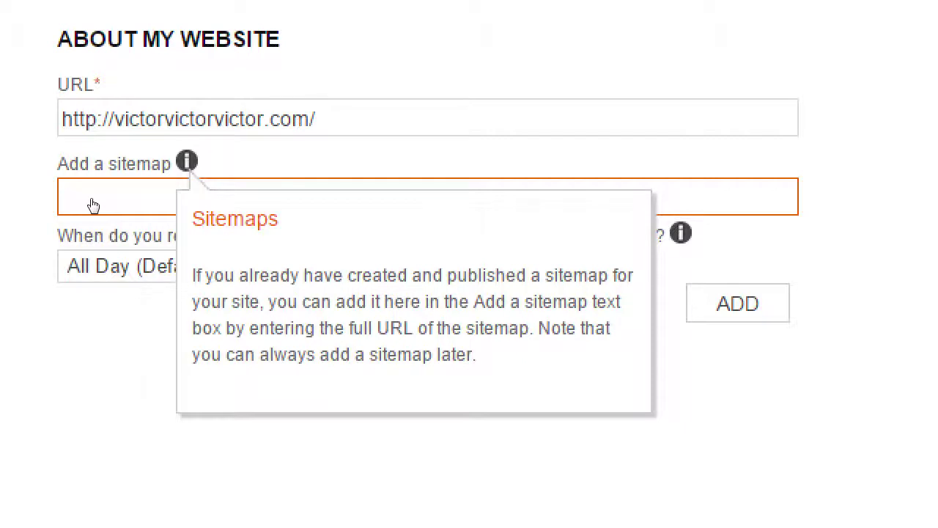
{"action": "left_click", "coordinate": [90, 205]}
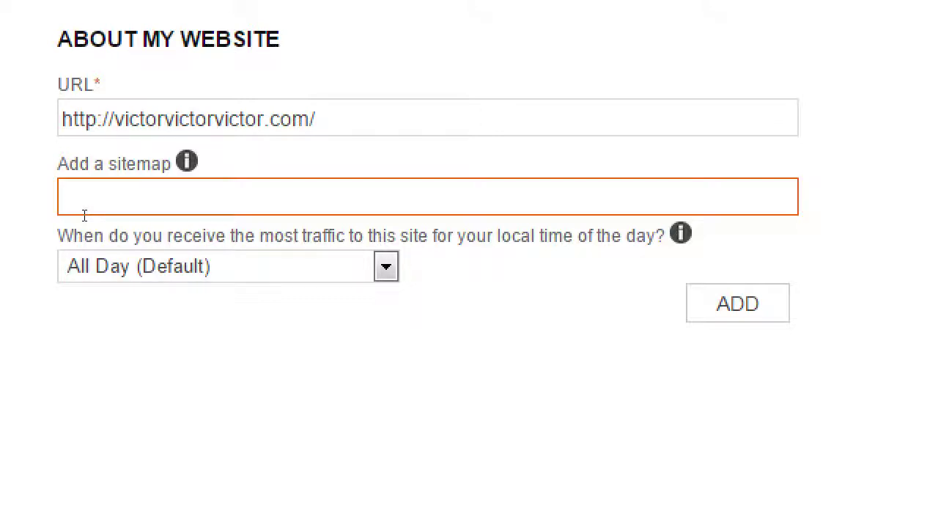
{"action": "left_click", "coordinate": [81, 214]}
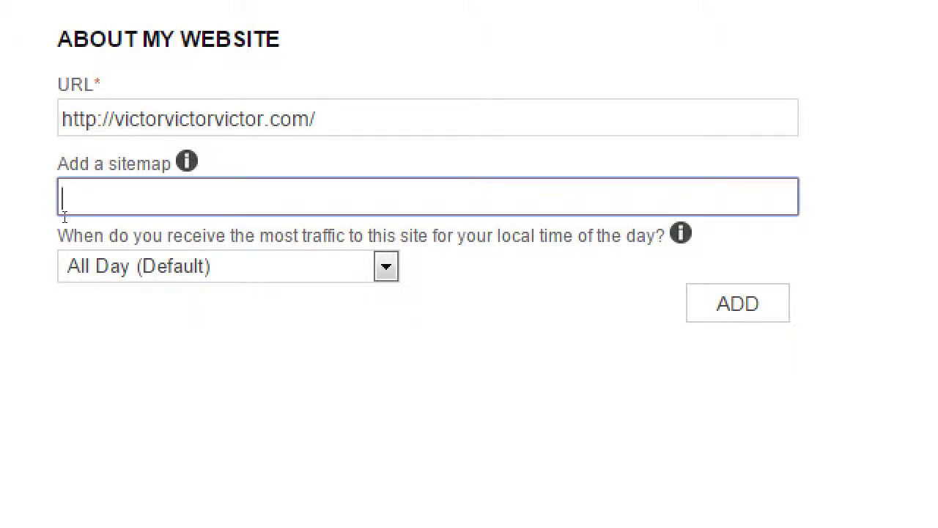
{"action": "key", "text": "shift+Tab"}
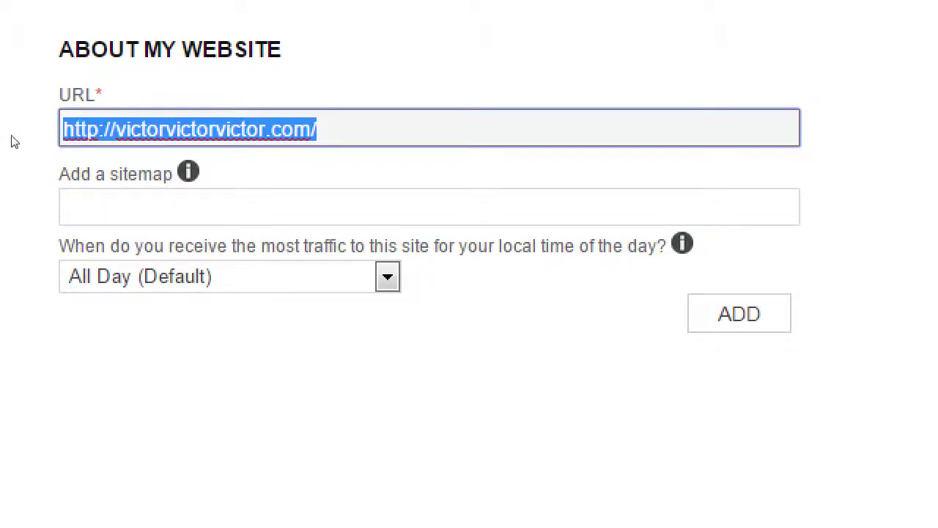
{"action": "key", "text": "Tab"}
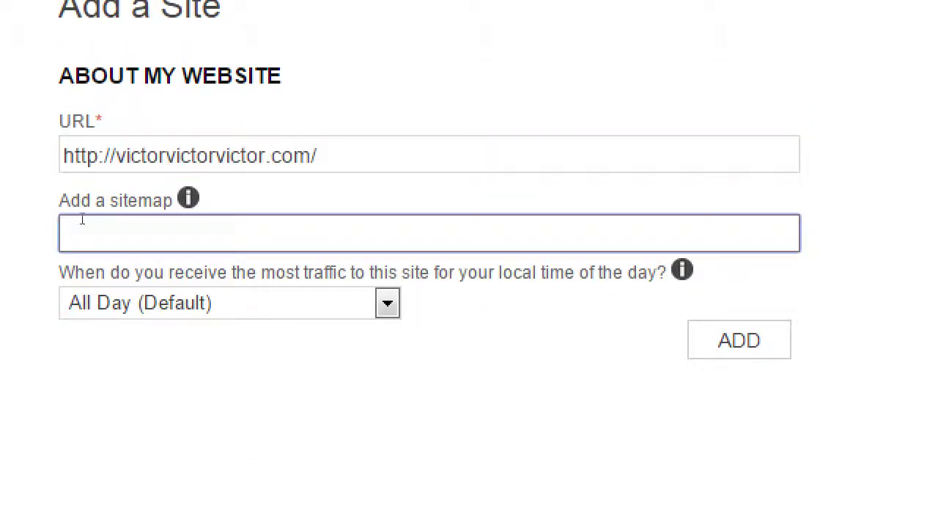
{"action": "type", "text": "http://victorvictorvictor.com/"}
{"action": "type", "text": "site"}
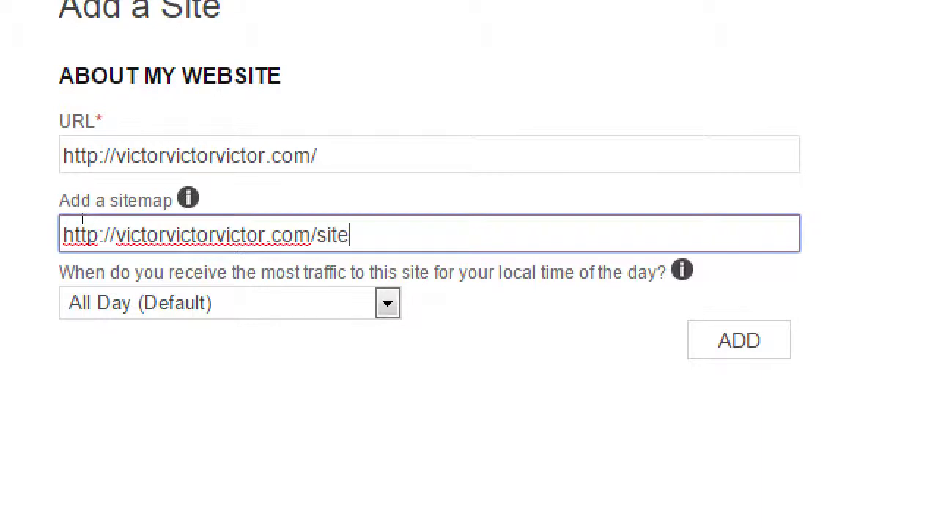
{"action": "type", "text": "map.xml"}
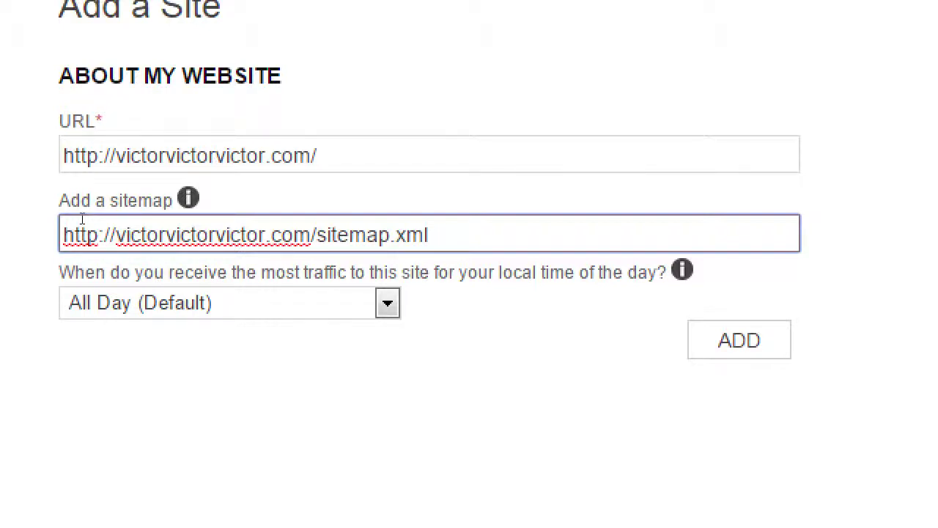
{"action": "key", "text": "ctrl+a"}
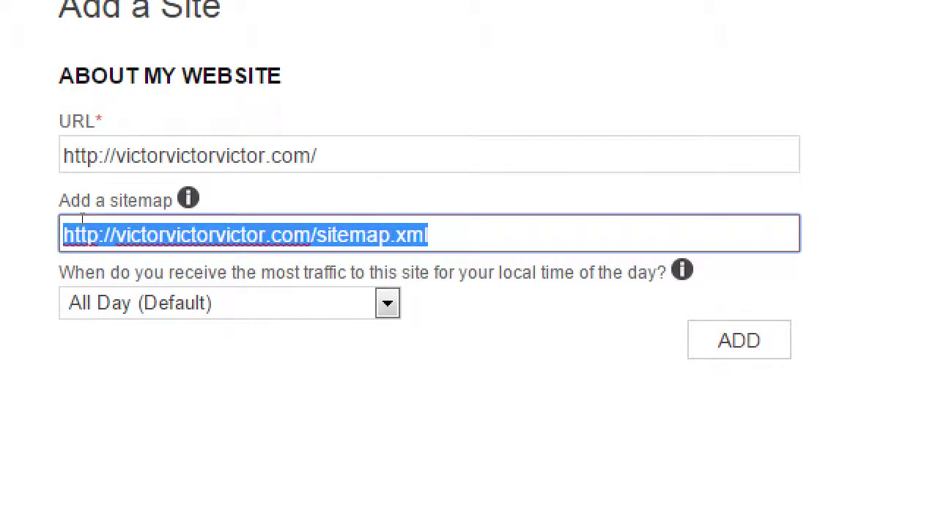
{"action": "key", "text": "BackSpace"}
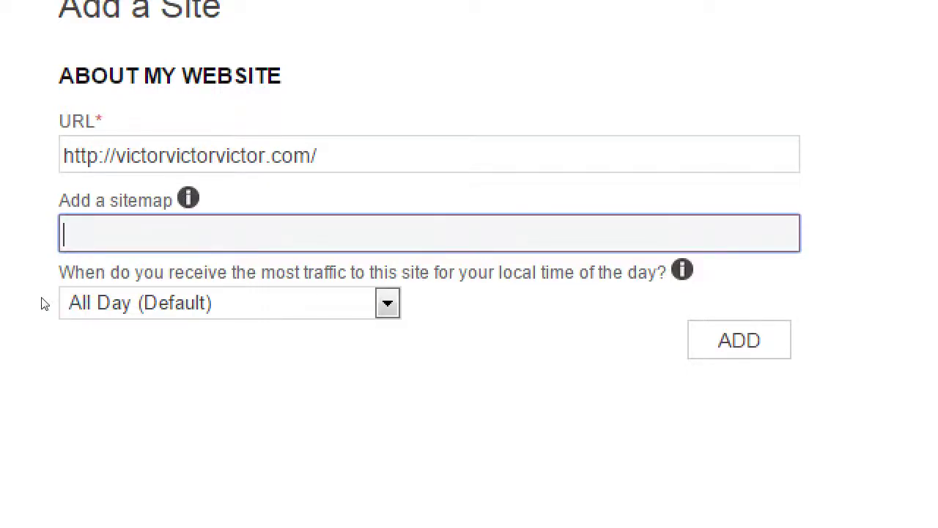
- Look through the time ranges for the site's peak traffic and choose All Day (Default)
{"action": "scroll", "coordinate": [29, 341], "scroll_direction": "down", "scroll_amount": 1}
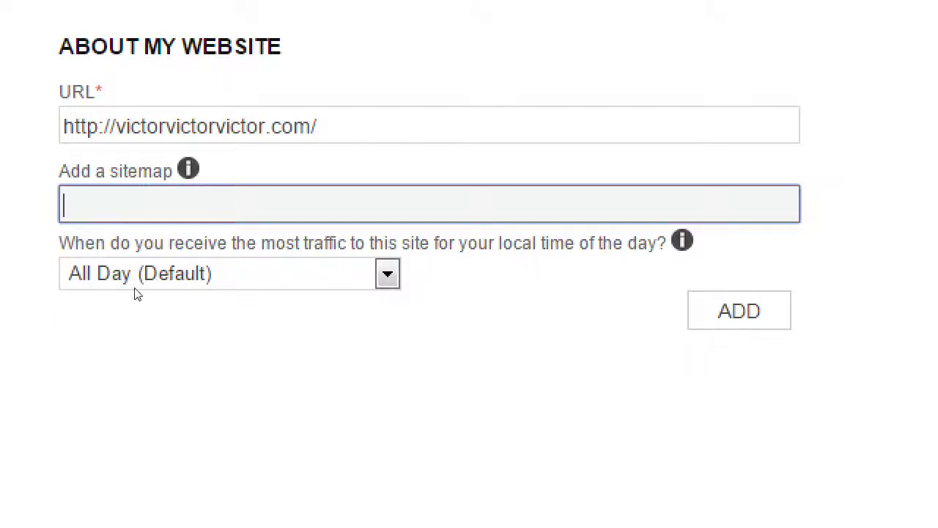
{"action": "left_click", "coordinate": [157, 258]}
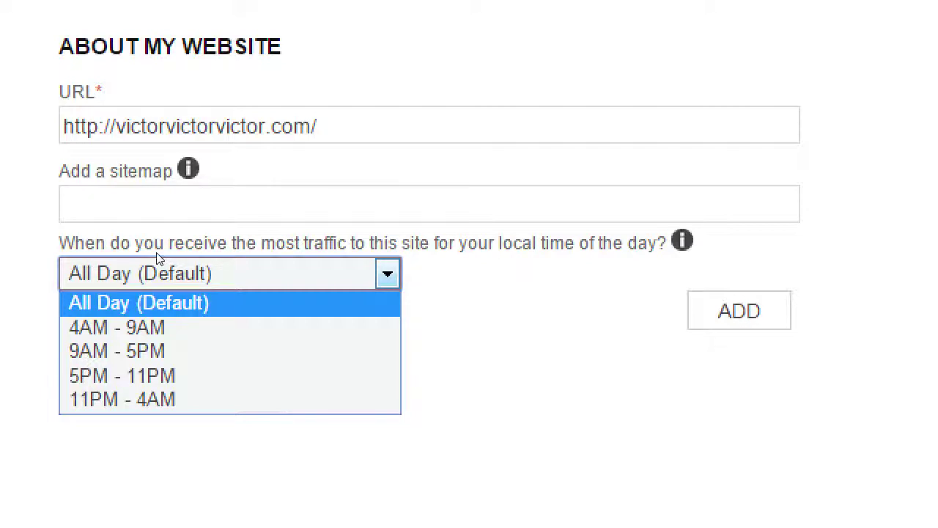
{"action": "key", "text": "Down"}
{"action": "key", "text": "Down"}
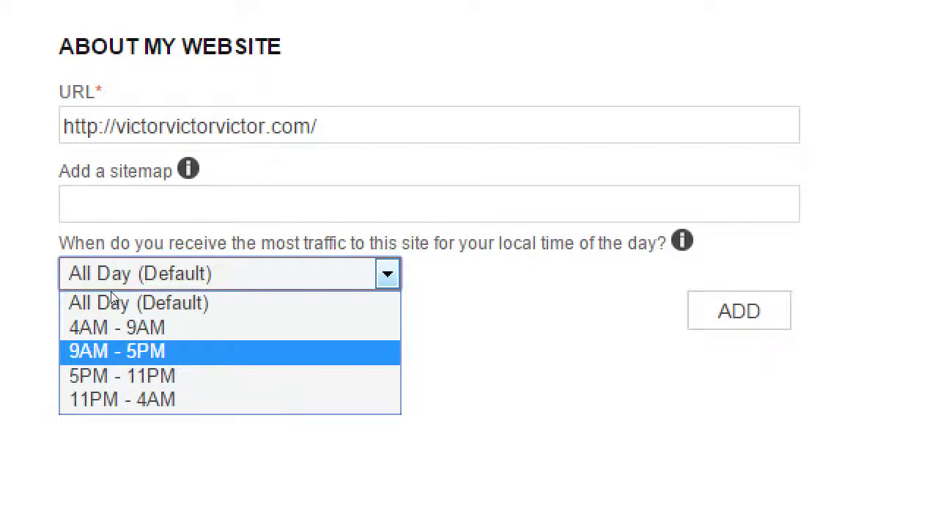
{"action": "left_click", "coordinate": [276, 305]}
{"action": "left_click", "coordinate": [196, 265]}
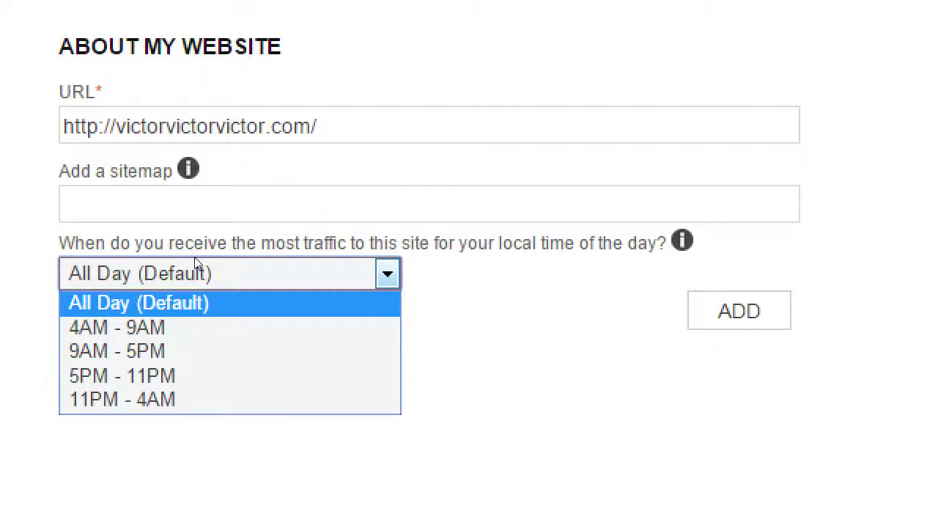
{"action": "left_click", "coordinate": [224, 268]}
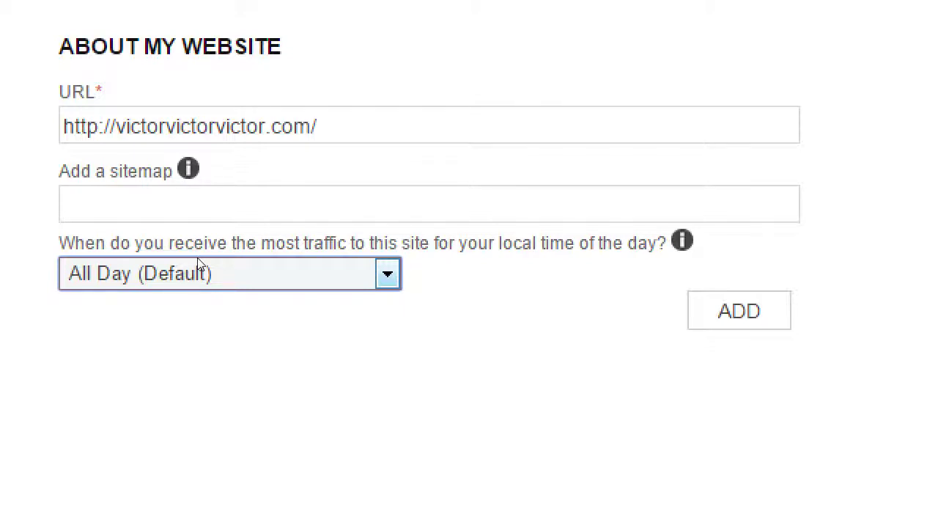
- Submit the site details to add the website and proceed to ownership verification
{"action": "mouse_move", "coordinate": [682, 240]}
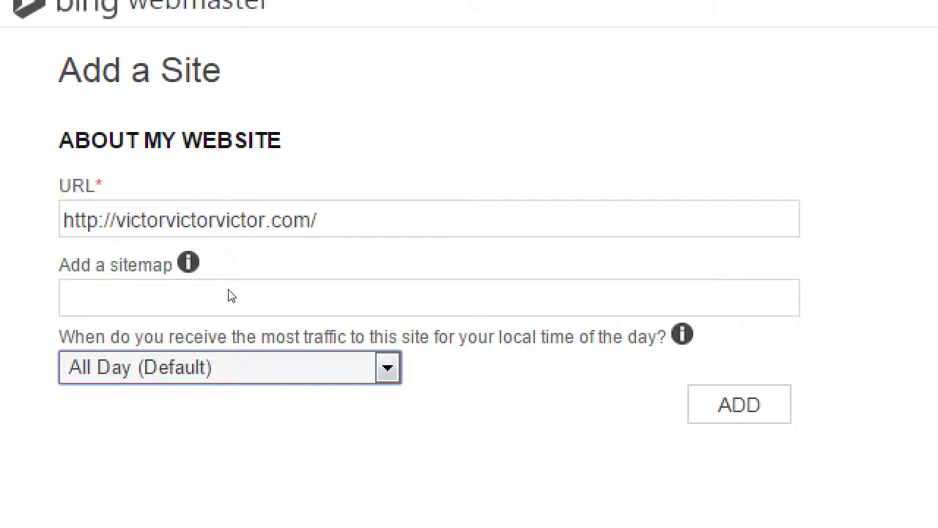
{"action": "key", "text": "Tab"}
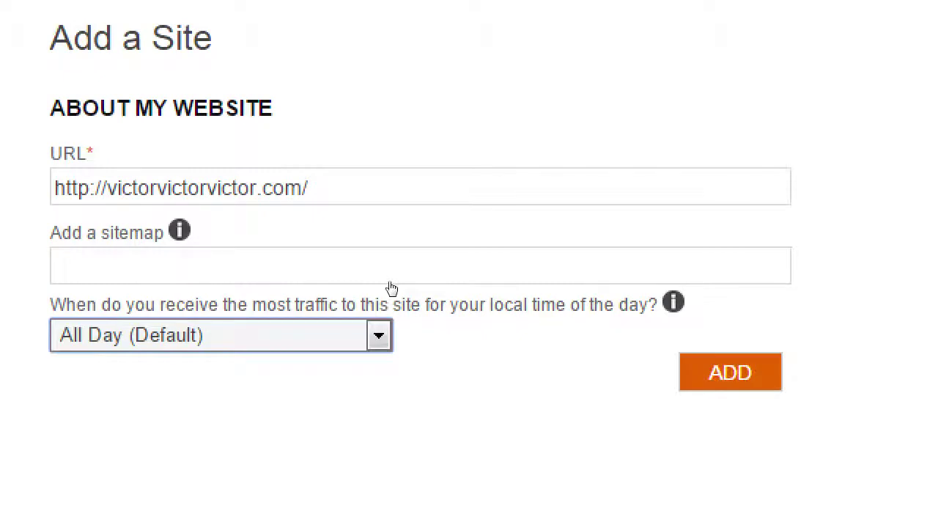
{"action": "key", "text": "Return"}
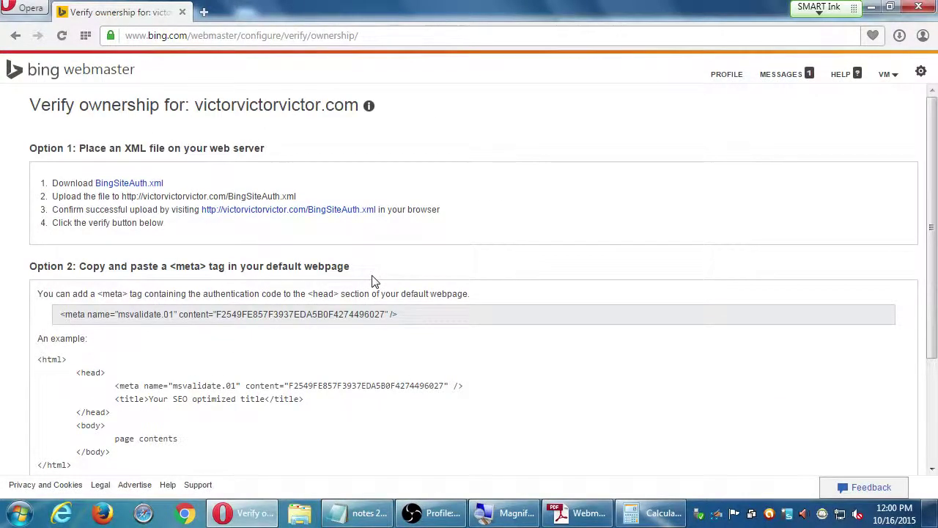
- Examine the three ownership verification options: the XML file, the meta tag and the CNAME record
{"action": "scroll", "coordinate": [385, 258], "scroll_direction": "down", "scroll_amount": 3}
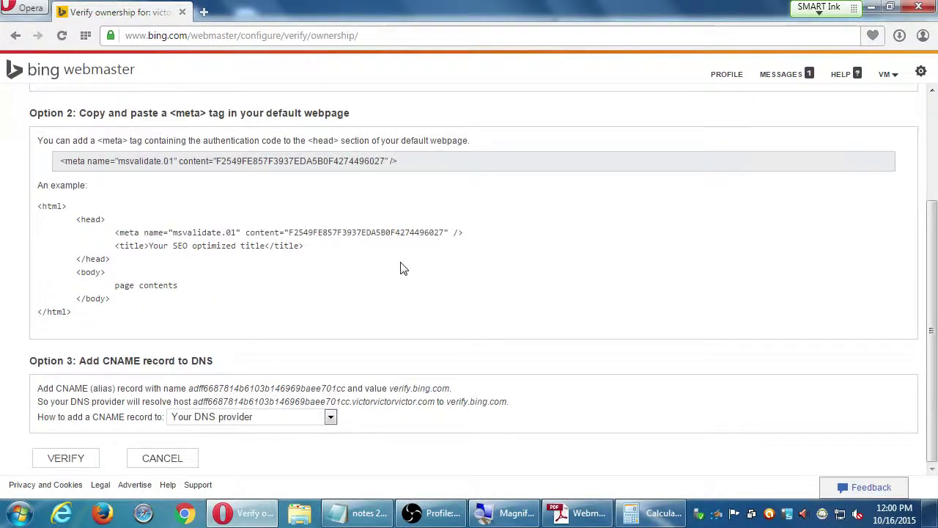
{"action": "scroll", "coordinate": [402, 267], "scroll_direction": "up", "scroll_amount": 3}
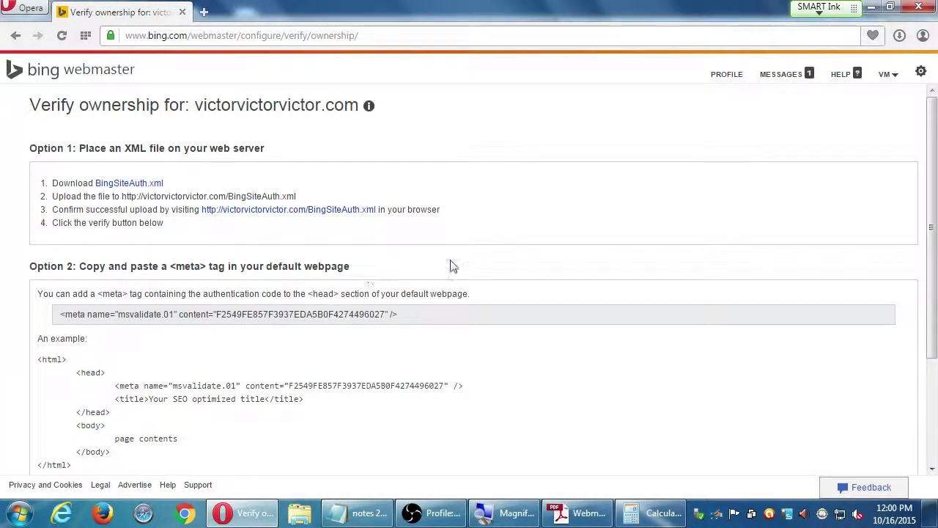
{"action": "scroll", "coordinate": [511, 263], "scroll_direction": "down", "scroll_amount": 3}
{"action": "scroll", "coordinate": [469, 290], "scroll_direction": "up", "scroll_amount": 2}
{"action": "scroll", "coordinate": [462, 298], "scroll_direction": "up", "scroll_amount": 1}
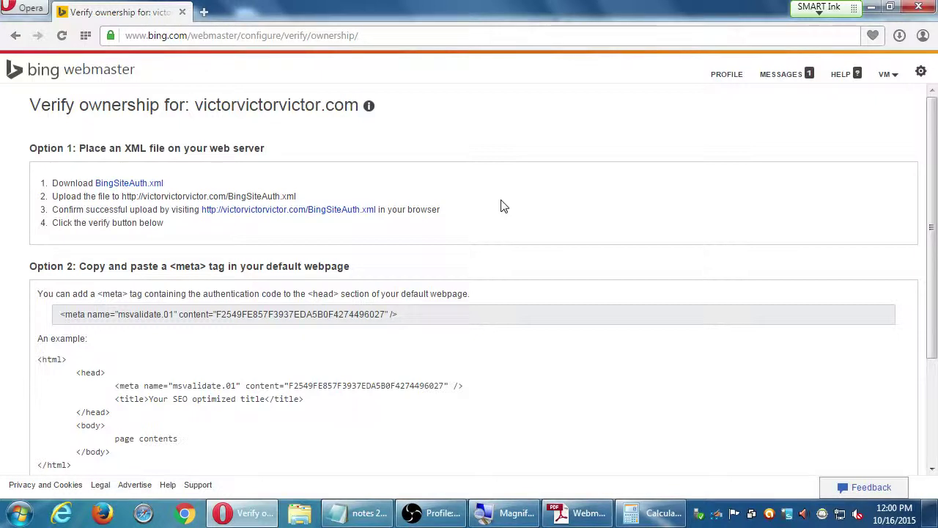
{"action": "scroll", "coordinate": [813, 377], "scroll_direction": "down", "scroll_amount": 1}
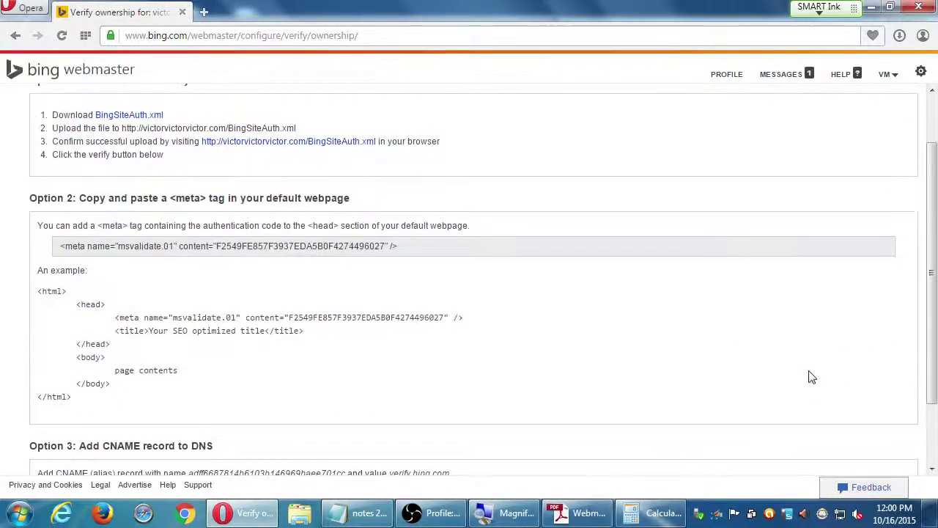
{"action": "scroll", "coordinate": [807, 378], "scroll_direction": "down", "scroll_amount": 1}
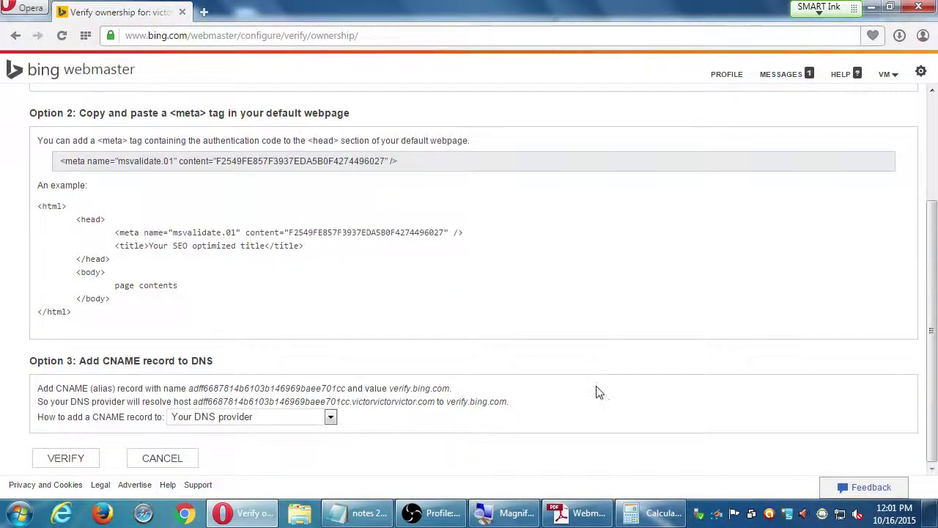
{"action": "scroll", "coordinate": [551, 445], "scroll_direction": "up", "scroll_amount": 1}
{"action": "scroll", "coordinate": [594, 432], "scroll_direction": "down", "scroll_amount": 1}
{"action": "scroll", "coordinate": [630, 404], "scroll_direction": "up", "scroll_amount": 2}
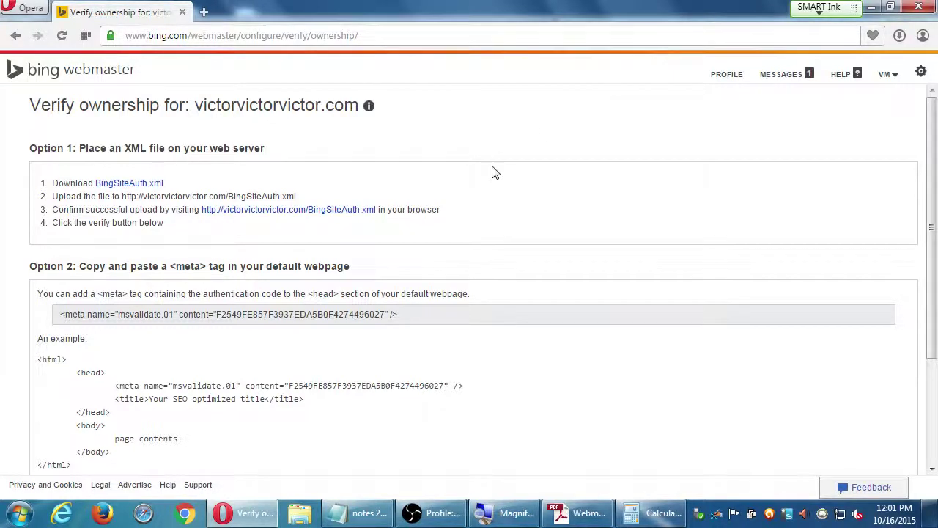
{"action": "scroll", "coordinate": [494, 172], "scroll_direction": "down", "scroll_amount": 3}
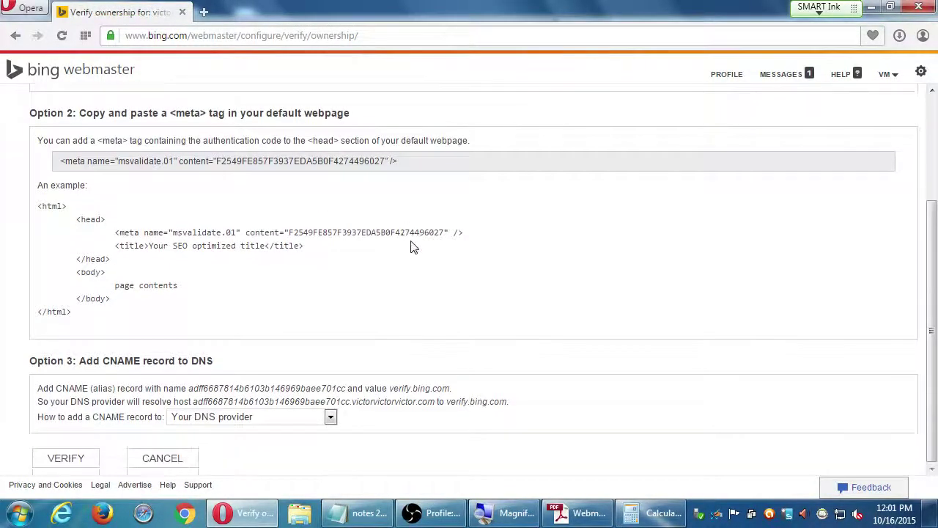
{"action": "scroll", "coordinate": [425, 271], "scroll_direction": "up", "scroll_amount": 1}
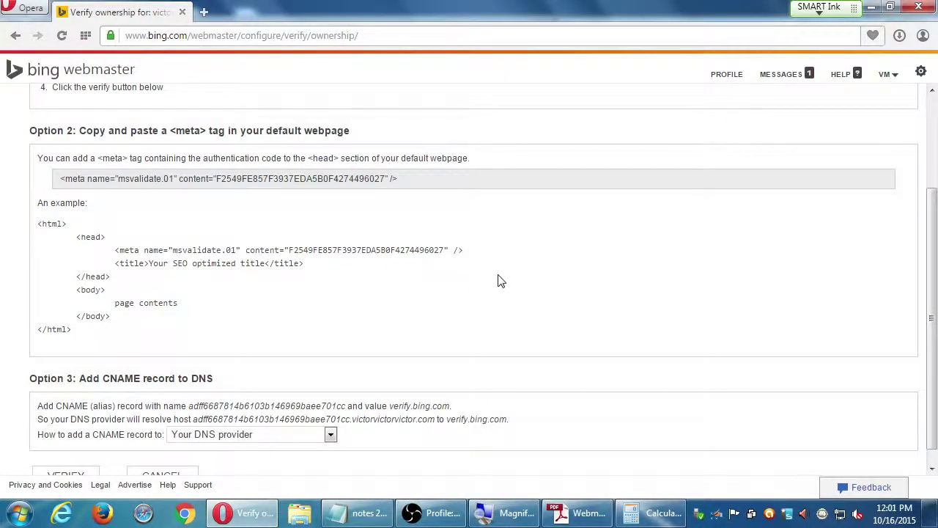
- Review the XML file instructions under Option 1 and the page's final verification controls
{"action": "scroll", "coordinate": [506, 277], "scroll_direction": "up", "scroll_amount": 3}
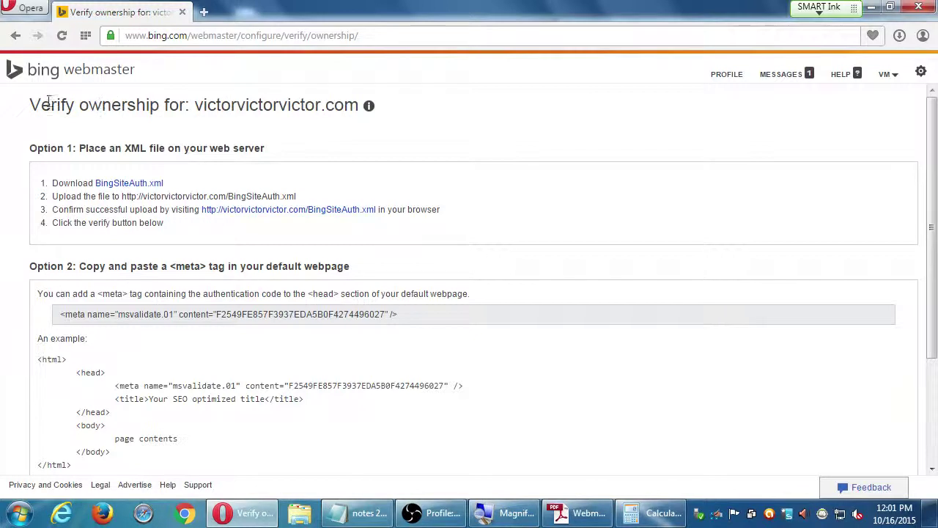
{"action": "left_click_drag", "start_coordinate": [38, 104], "coordinate": [77, 107]}
{"action": "left_click", "coordinate": [108, 106]}
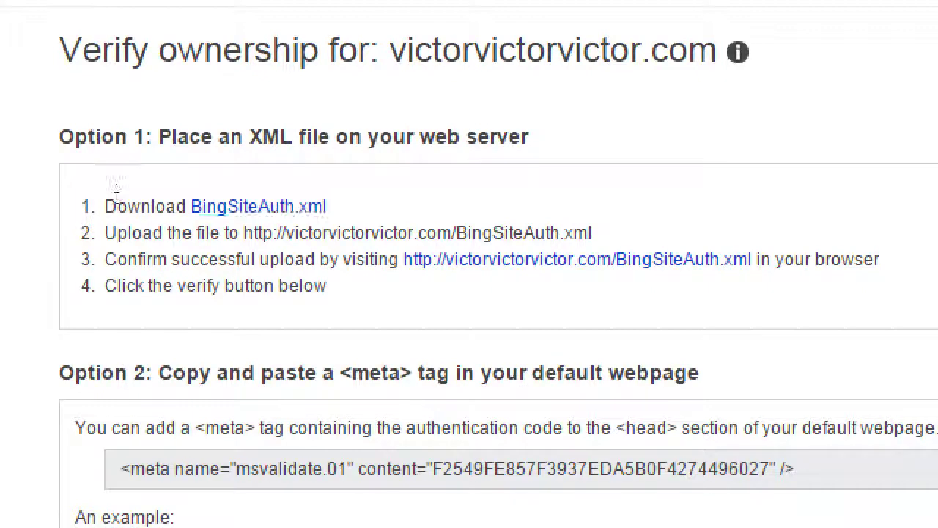
{"action": "left_click_drag", "start_coordinate": [207, 192], "coordinate": [237, 196]}
{"action": "left_click", "coordinate": [237, 197]}
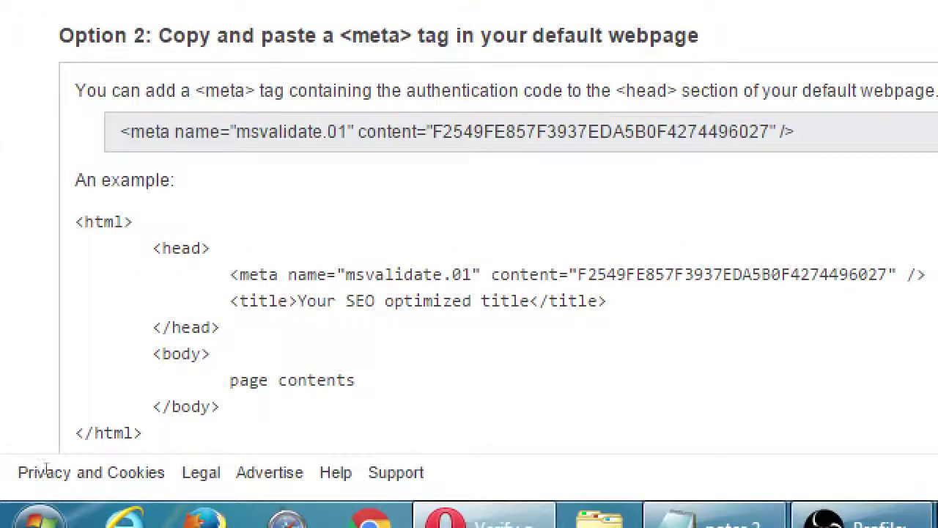
{"action": "scroll", "coordinate": [151, 373], "scroll_direction": "down", "scroll_amount": 4}
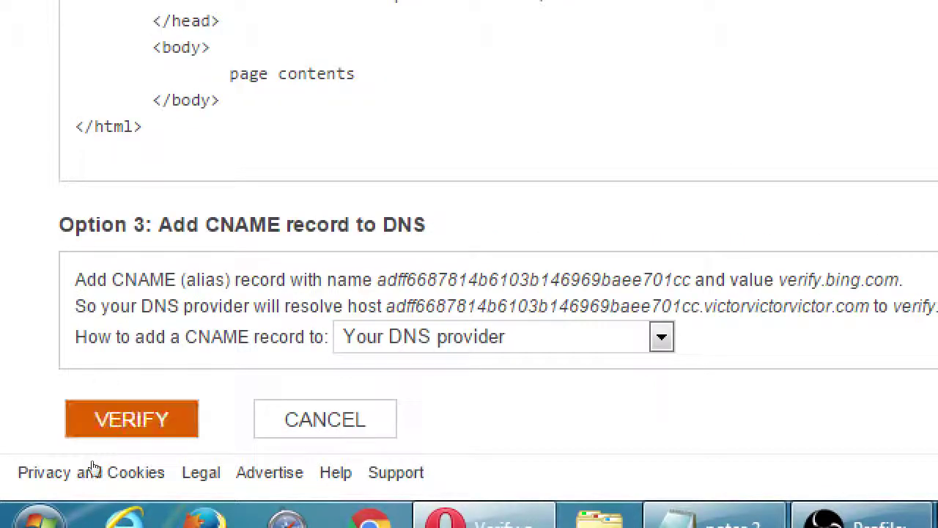
{"action": "left_click", "coordinate": [130, 406]}
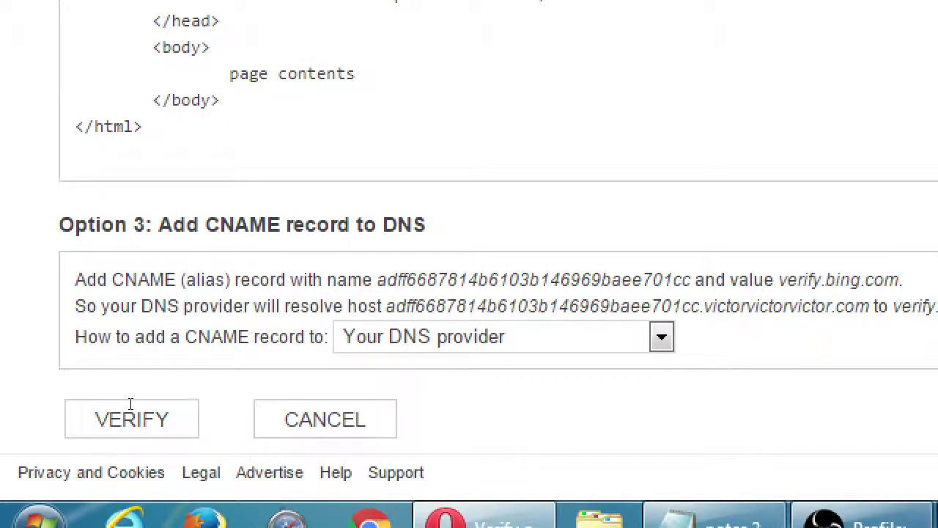
{"action": "scroll", "coordinate": [100, 176], "scroll_direction": "up", "scroll_amount": 5}
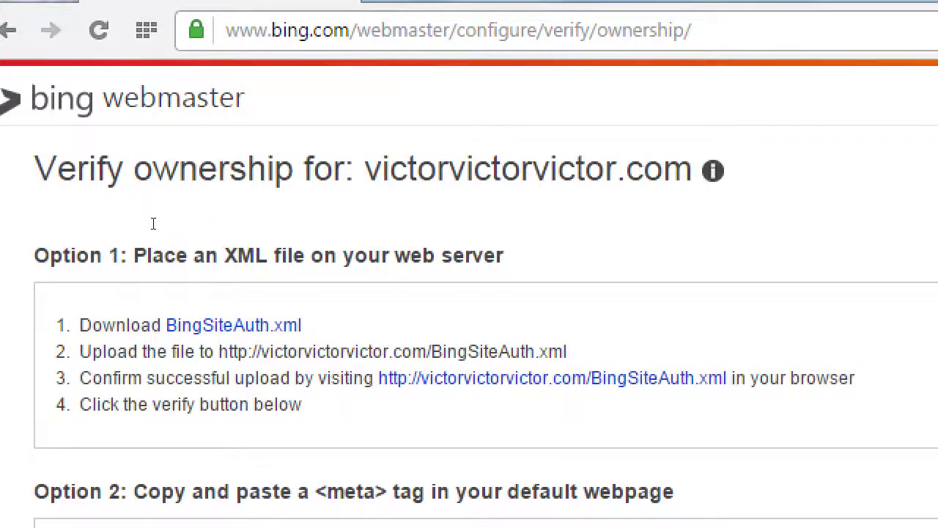
- Select the complete msvalidate.01 meta tag under Option 2 and copy it
{"action": "scroll", "coordinate": [154, 223], "scroll_direction": "down", "scroll_amount": 3}
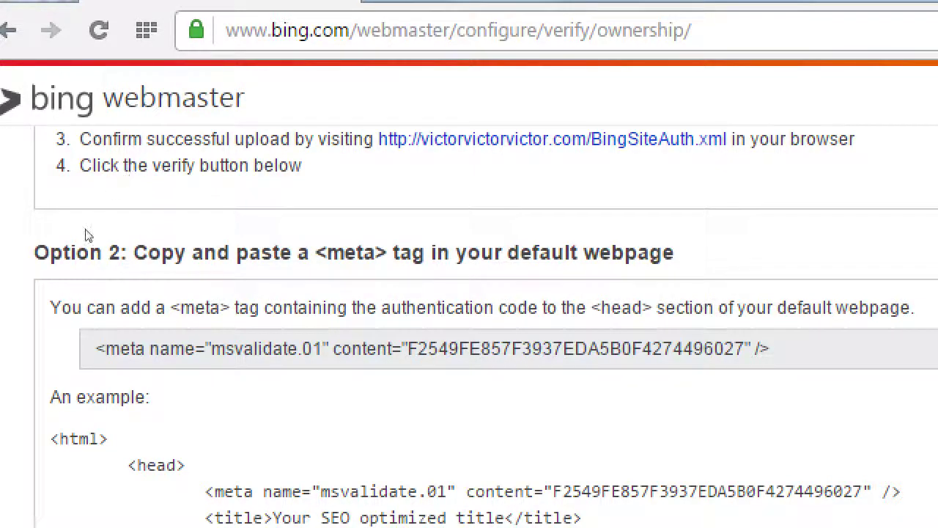
{"action": "left_click_drag", "start_coordinate": [61, 193], "coordinate": [412, 197]}
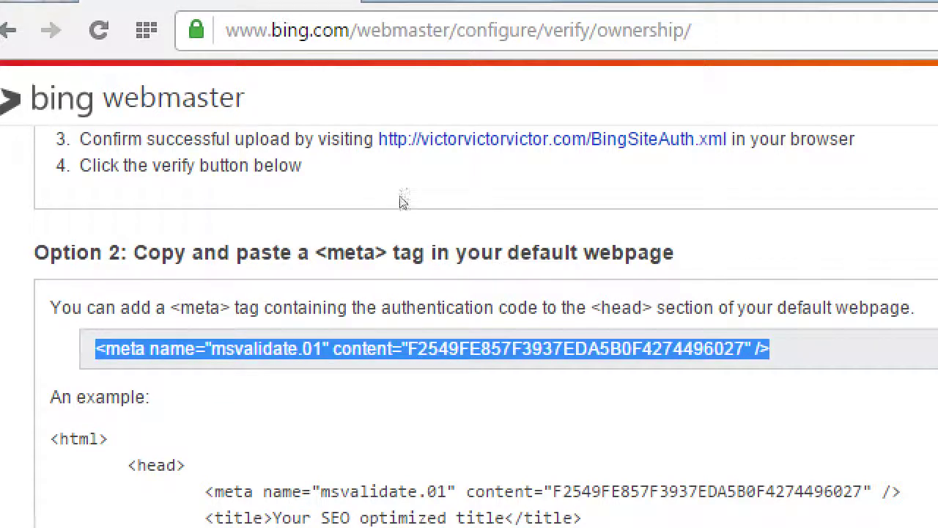
{"action": "key", "text": "Menu"}
{"action": "key", "text": "Down"}
{"action": "key", "text": "Down"}
{"action": "key", "text": "Return"}
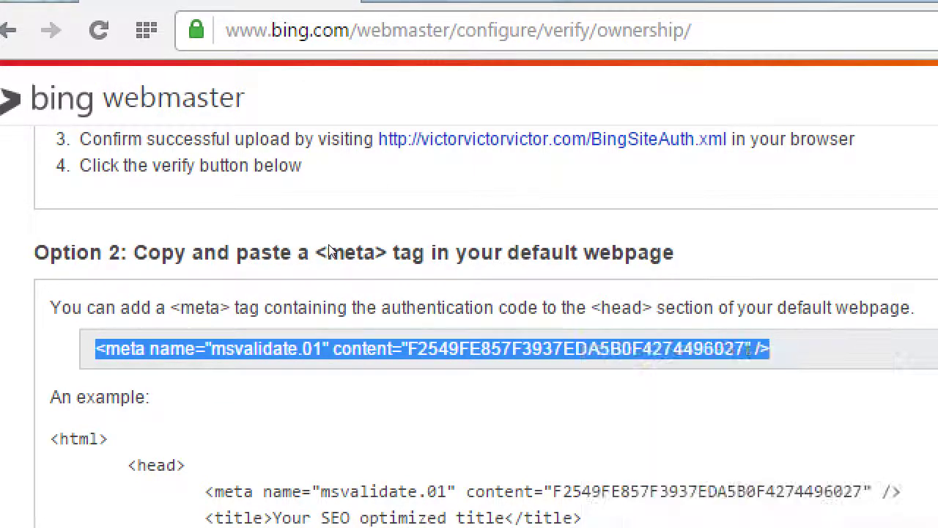
- Examine the Option 2 meta tag and where the example HTML places it within the head section
{"action": "left_click_drag", "start_coordinate": [94, 139], "coordinate": [220, 195]}
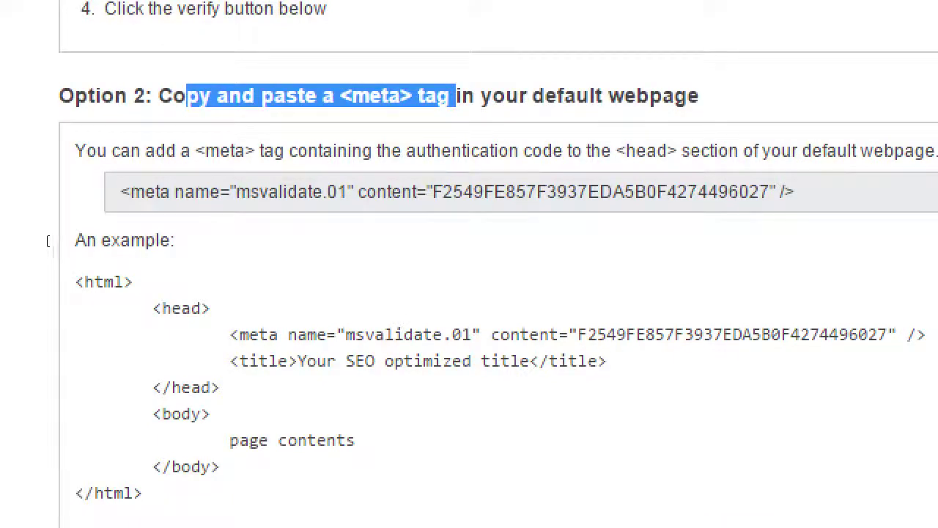
{"action": "double_click", "coordinate": [108, 281]}
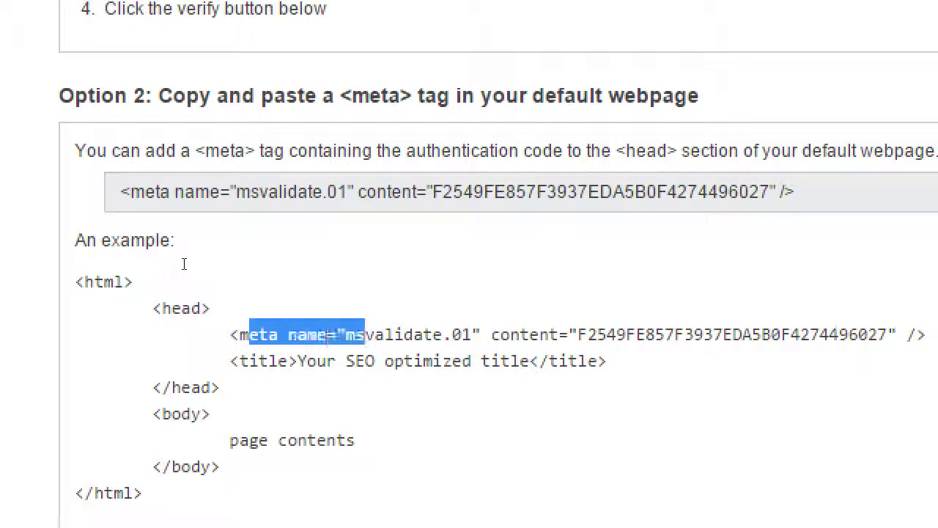
{"action": "left_click", "coordinate": [235, 192]}
{"action": "left_click_drag", "start_coordinate": [235, 192], "coordinate": [322, 192]}
{"action": "triple_click", "coordinate": [329, 190]}
{"action": "left_click", "coordinate": [323, 230]}
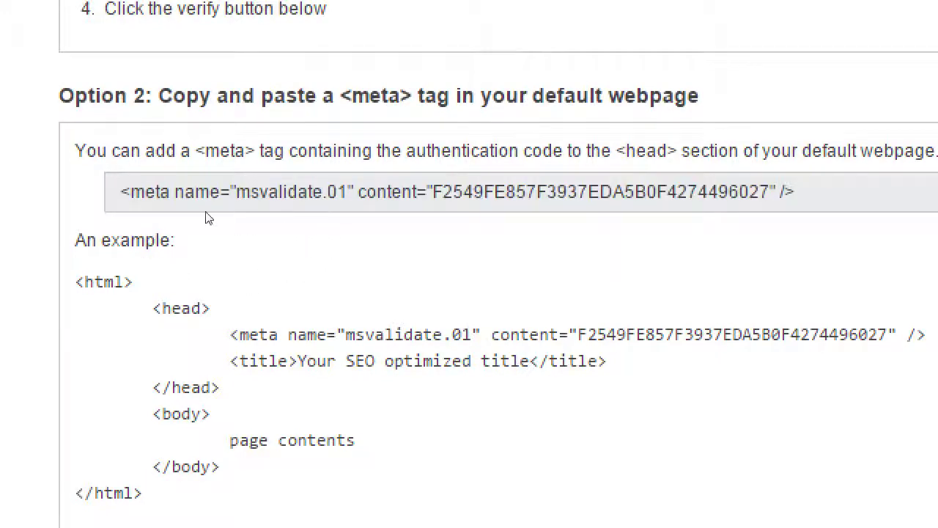
{"action": "left_click_drag", "start_coordinate": [143, 192], "coordinate": [377, 192]}
{"action": "left_click", "coordinate": [190, 184]}
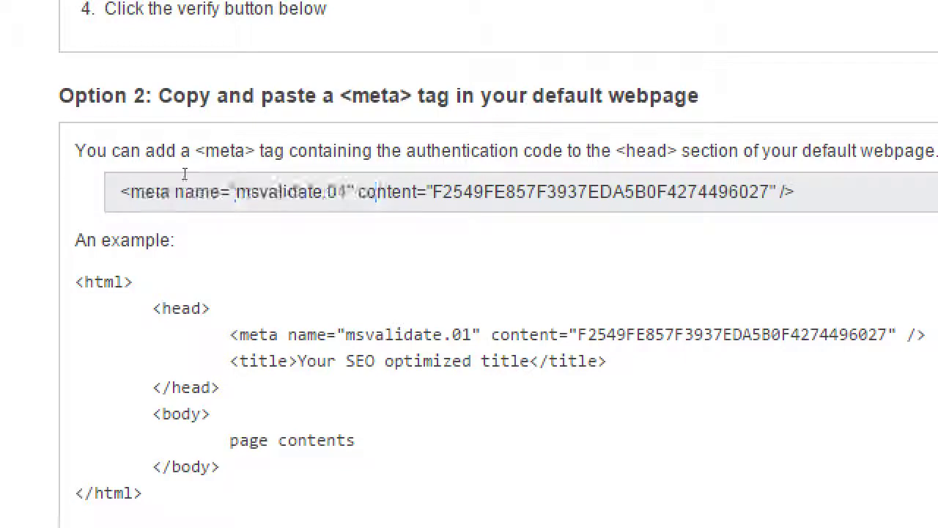
{"action": "scroll", "coordinate": [194, 186], "scroll_direction": "down", "scroll_amount": 1}
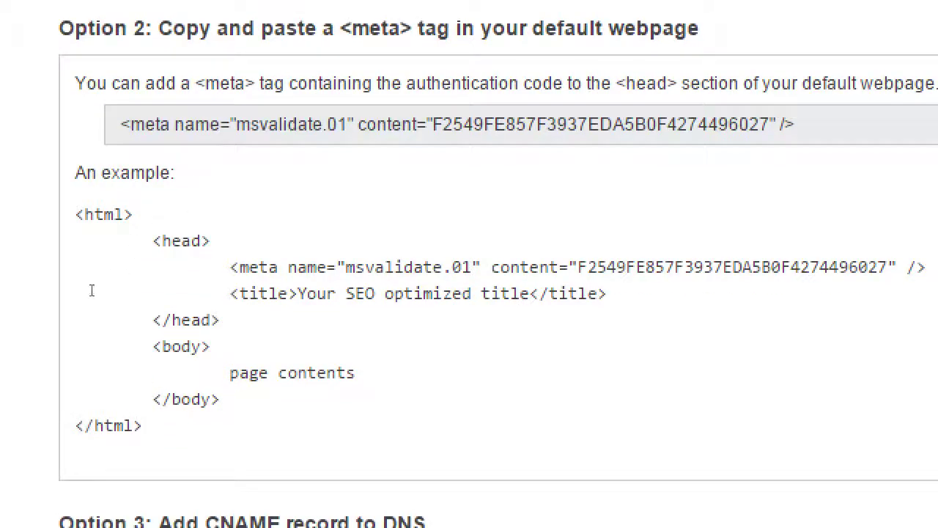
- Look through the DNS providers offered for adding a CNAME record under Option 3, and close the list without choosing one
{"action": "scroll", "coordinate": [93, 291], "scroll_direction": "down", "scroll_amount": 4}
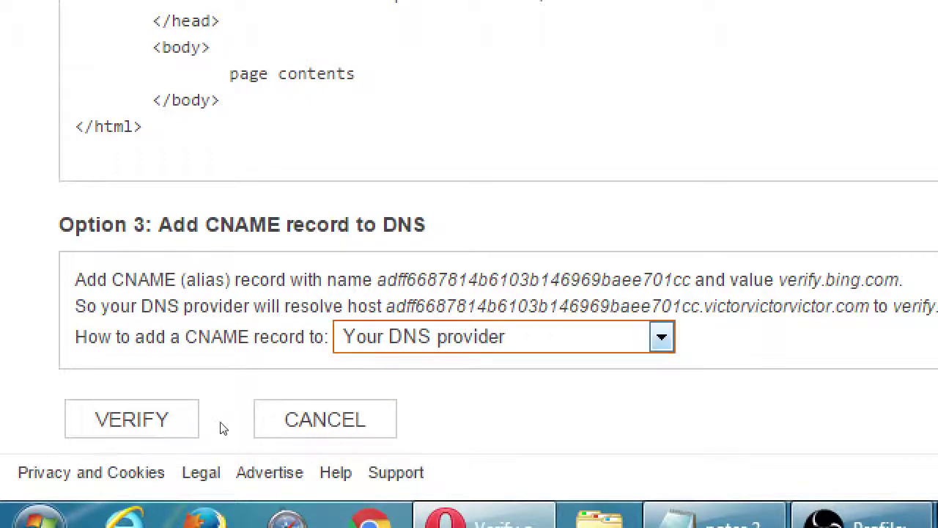
{"action": "key", "text": "alt+Down"}
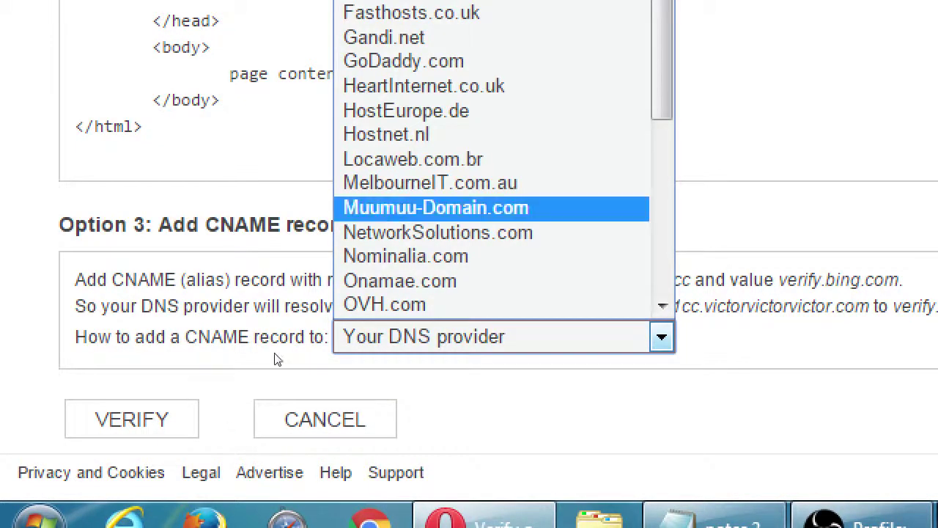
{"action": "key", "text": "Up"}
{"action": "key", "text": "Up"}
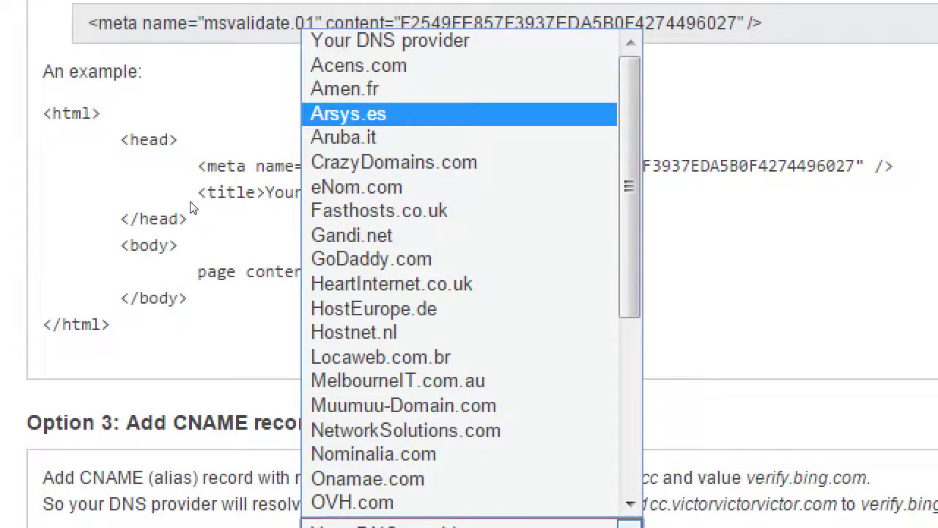
{"action": "key", "text": "Down"}
{"action": "key", "text": "Down"}
{"action": "key", "text": "Down"}
{"action": "key", "text": "Down"}
{"action": "key", "text": "Down"}
{"action": "key", "text": "Down"}
{"action": "key", "text": "Down"}
{"action": "key", "text": "Down"}
{"action": "key", "text": "Up"}
{"action": "key", "text": "Up"}
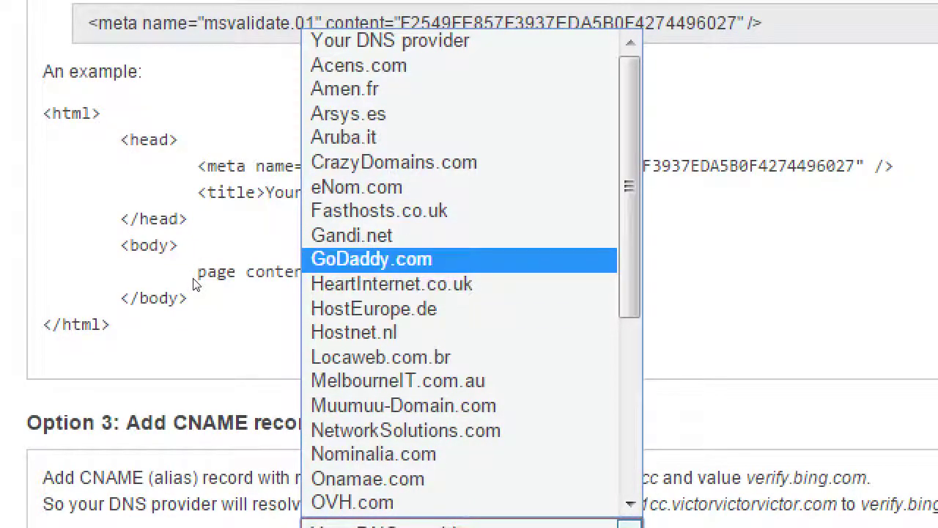
{"action": "key", "text": "n"}
{"action": "scroll", "coordinate": [333, 363], "scroll_direction": "down", "scroll_amount": 4}
{"action": "key", "text": "v"}
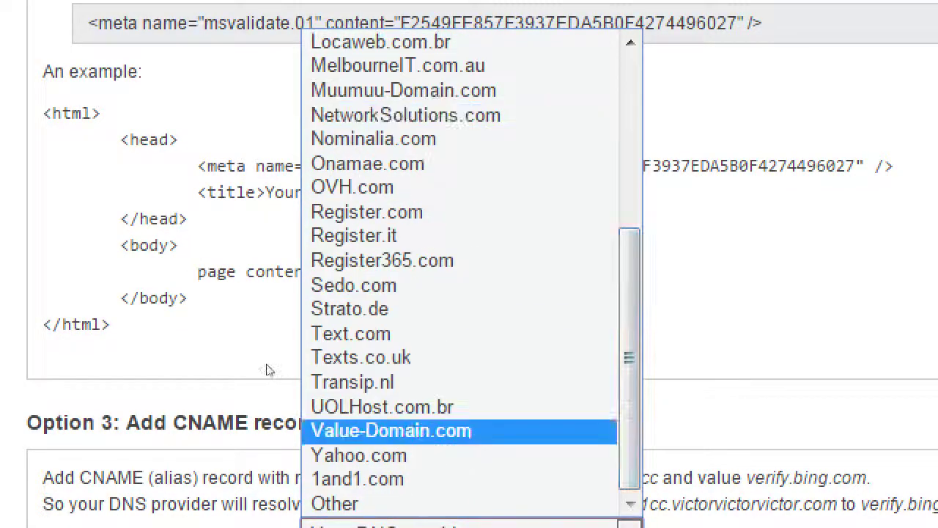
{"action": "key", "text": "Up"}
{"action": "key", "text": "Up"}
{"action": "key", "text": "Up"}
{"action": "key", "text": "Up"}
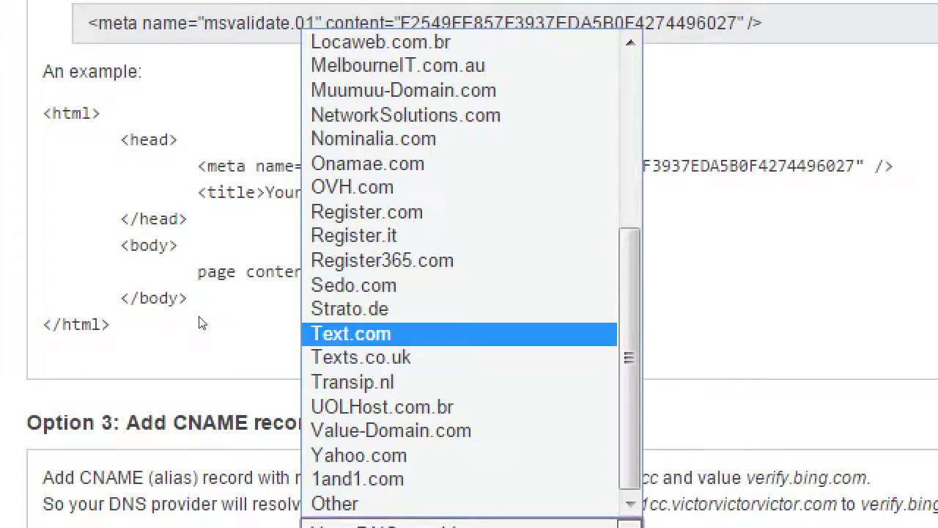
{"action": "key", "text": "Up"}
{"action": "key", "text": "Up"}
{"action": "key", "text": "Down"}
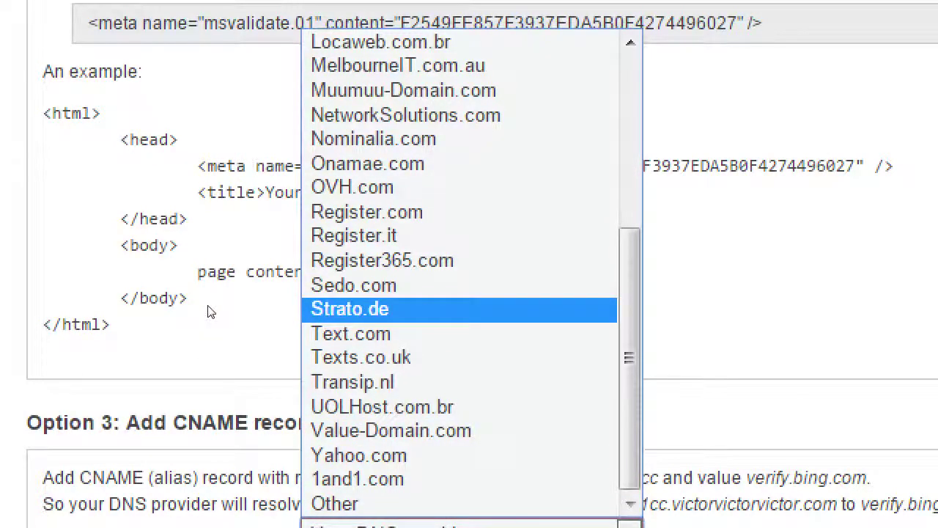
{"action": "key", "text": "End"}
{"action": "key", "text": "Up"}
{"action": "key", "text": "Up"}
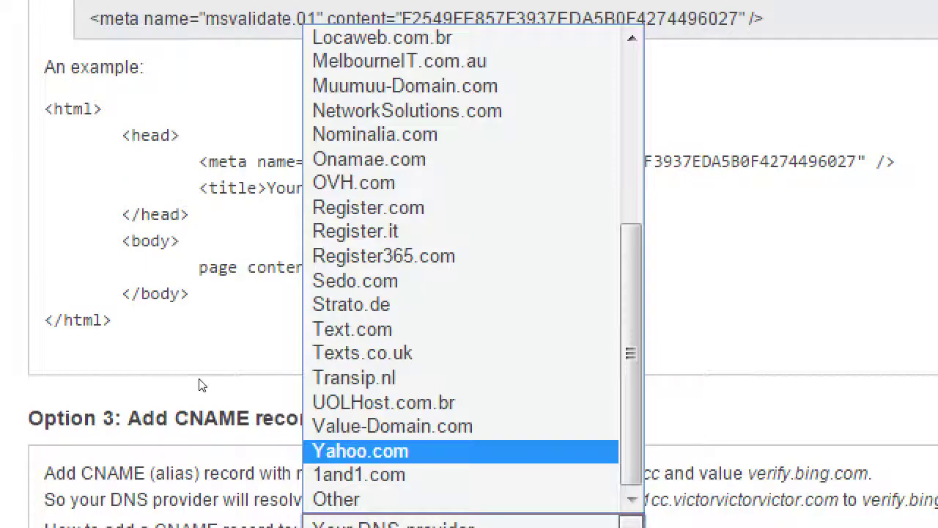
{"action": "key", "text": "u"}
{"action": "key", "text": "Escape"}
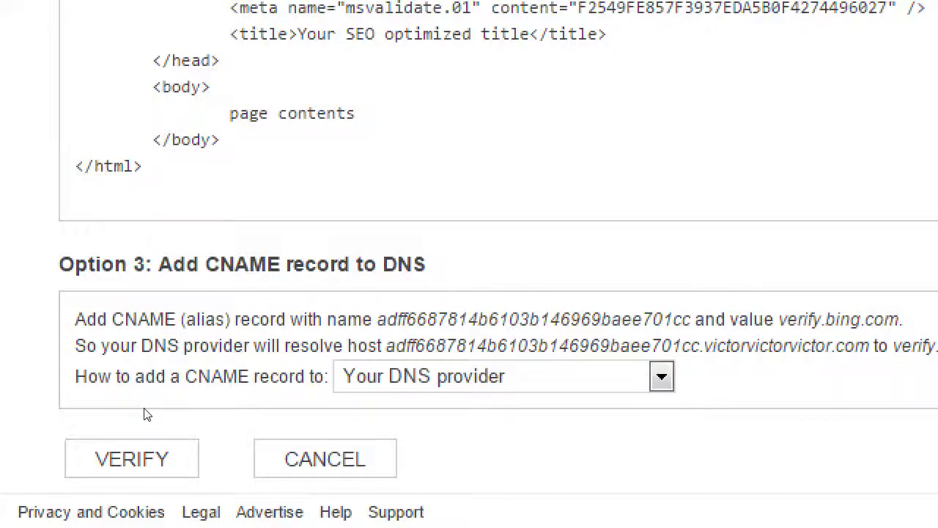
{"action": "scroll", "coordinate": [192, 342], "scroll_direction": "up", "scroll_amount": 5}
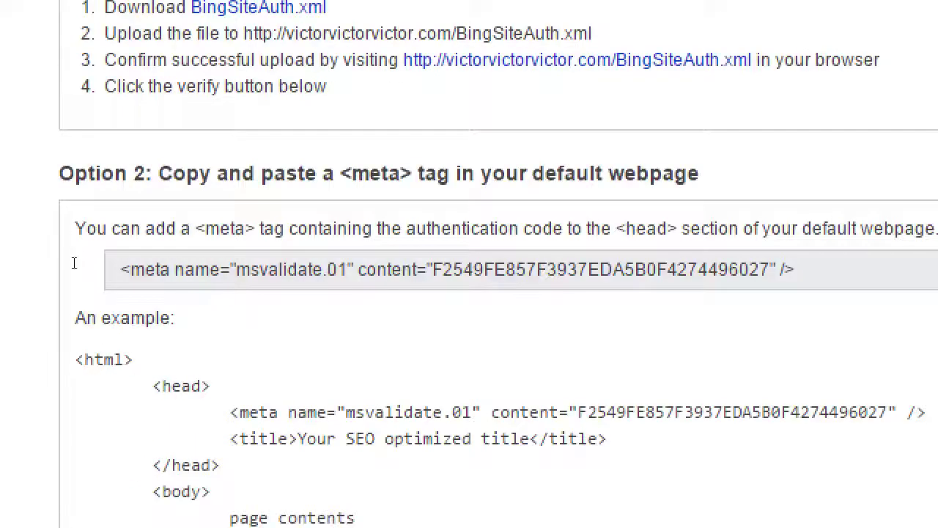
{"action": "scroll", "coordinate": [73, 209], "scroll_direction": "up", "scroll_amount": 2}
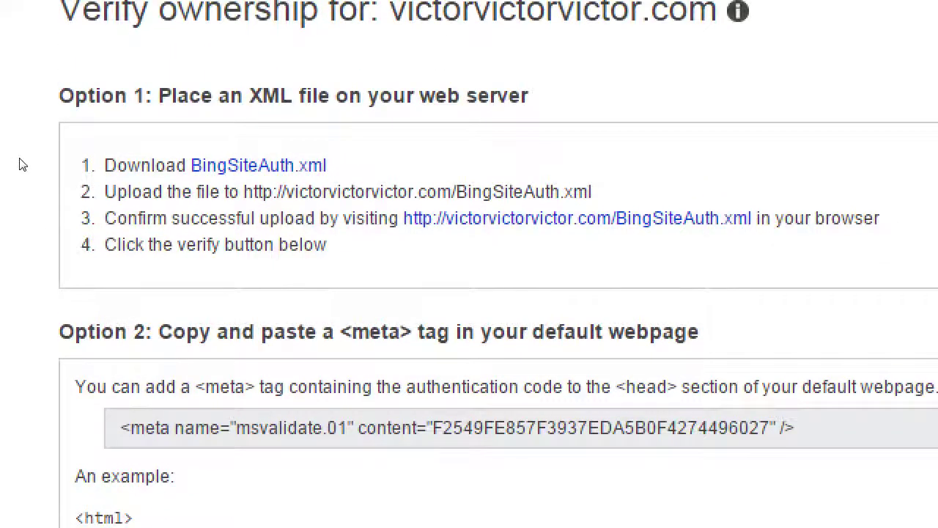